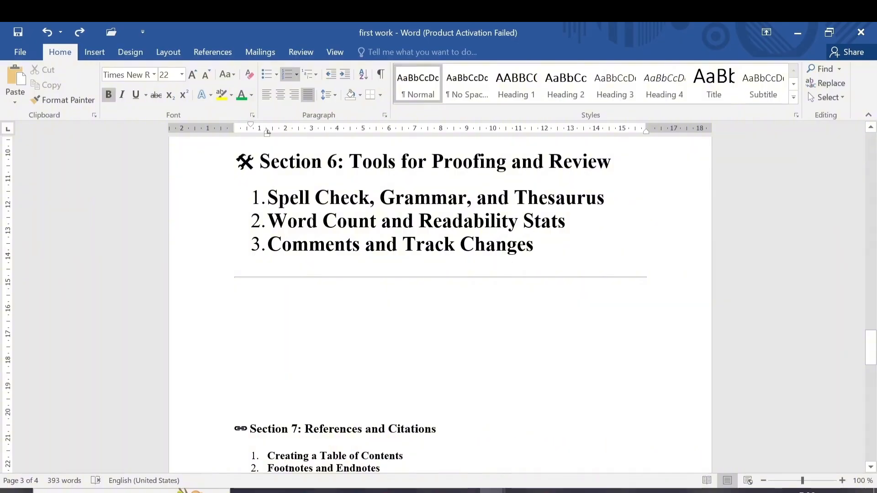
Step: Run the spelling and grammar check and replace the flagged word "docx" in the file types line with "docks"
left_click(94, 52)
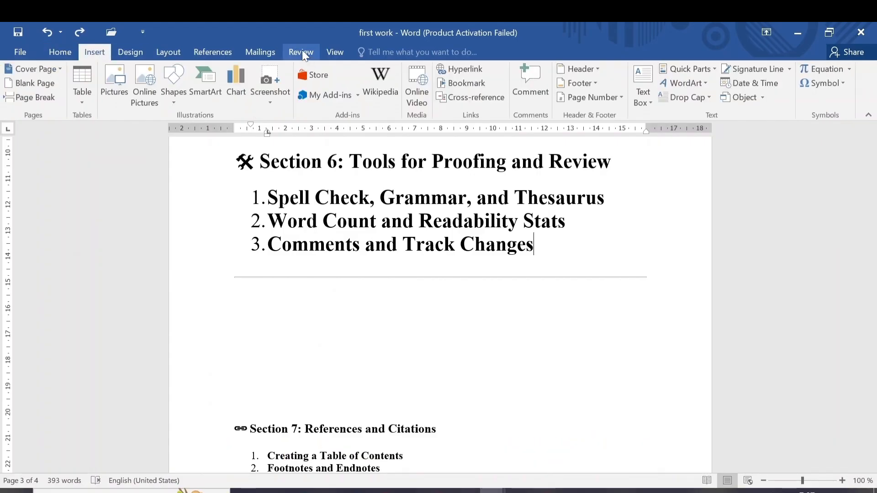
left_click(302, 52)
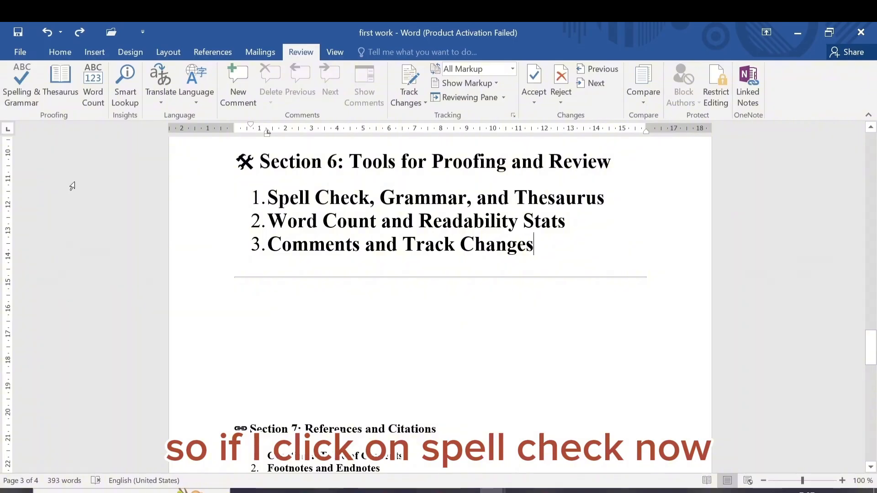
left_click(17, 97)
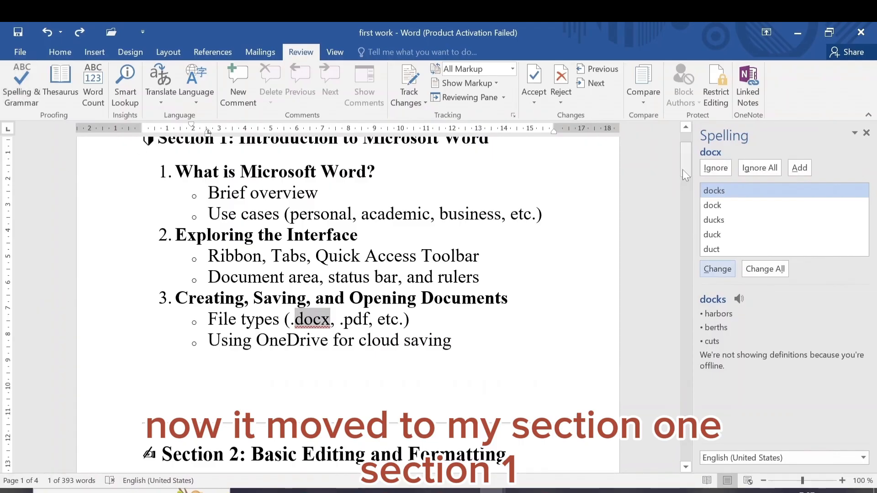
mouse_move(685, 163)
left_mouse_down()
mouse_move(685, 156)
mouse_move(690, 169)
left_mouse_up()
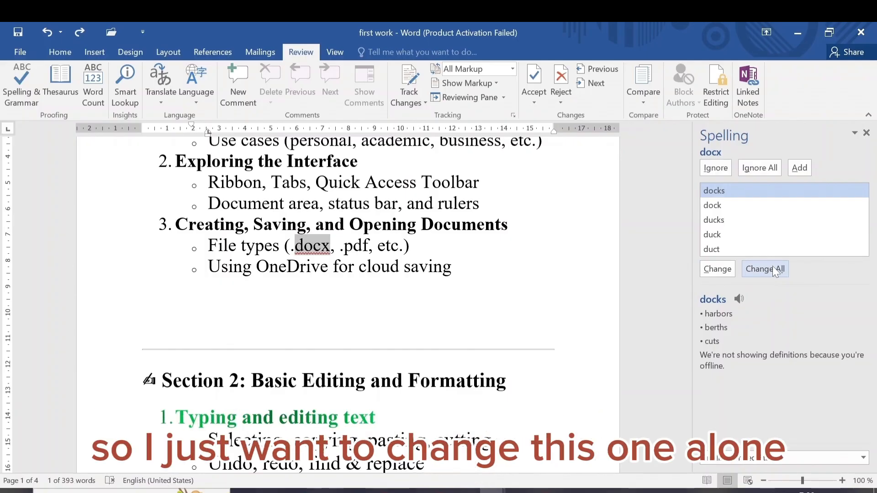
left_click(714, 268)
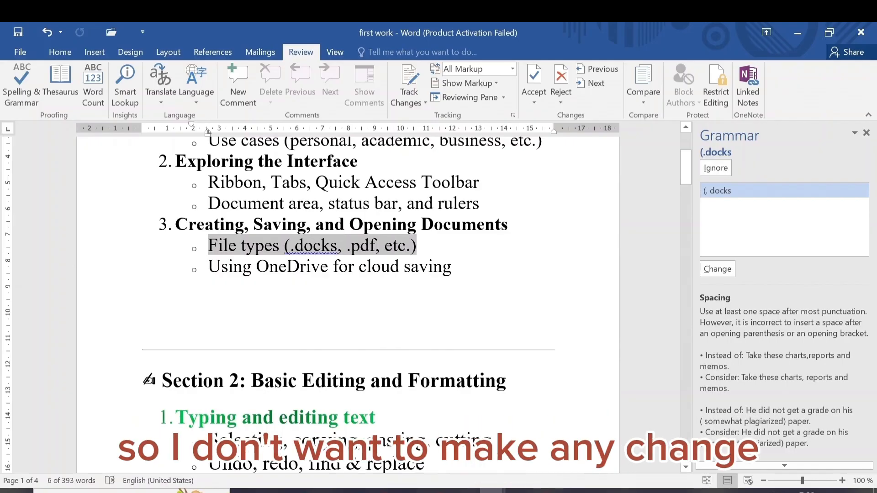
Step: Undo the spelling replacement in the file types line and end the spelling check
left_click(47, 33)
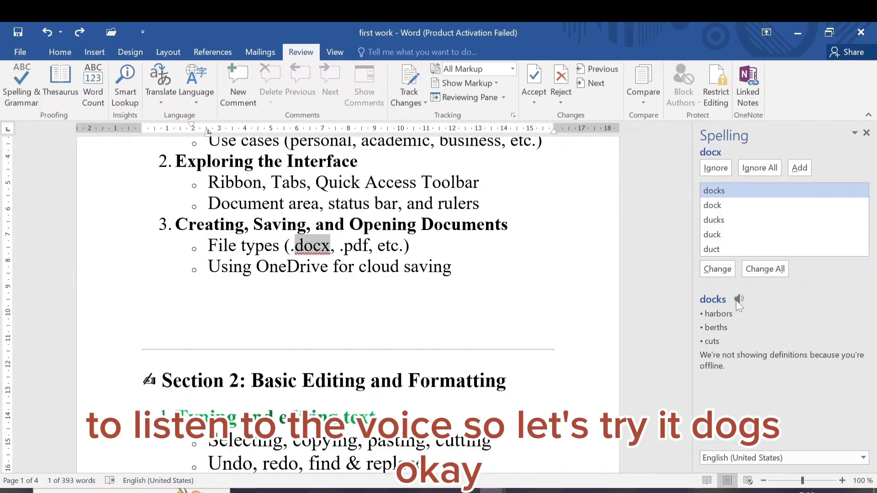
left_click(865, 133)
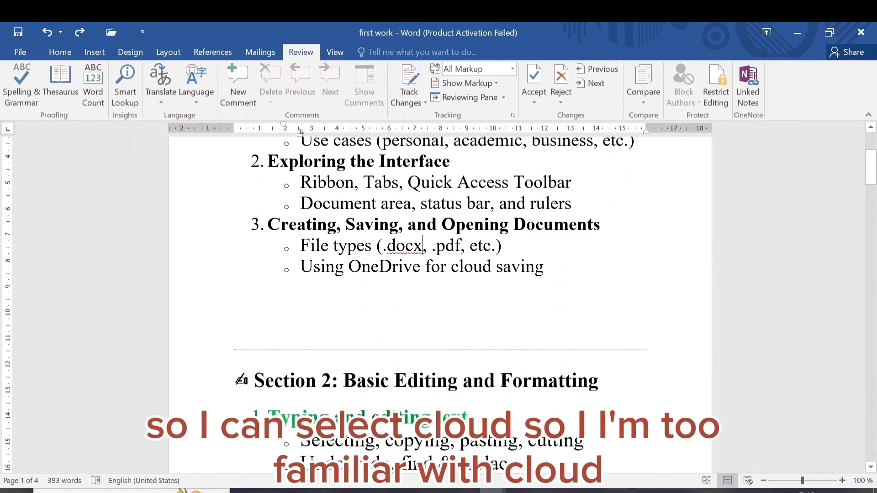
Step: Look up synonyms for "cloud" in the OneDrive line with the Thesaurus, browse the suggestions and close it
left_click_drag(491, 267, 451, 268)
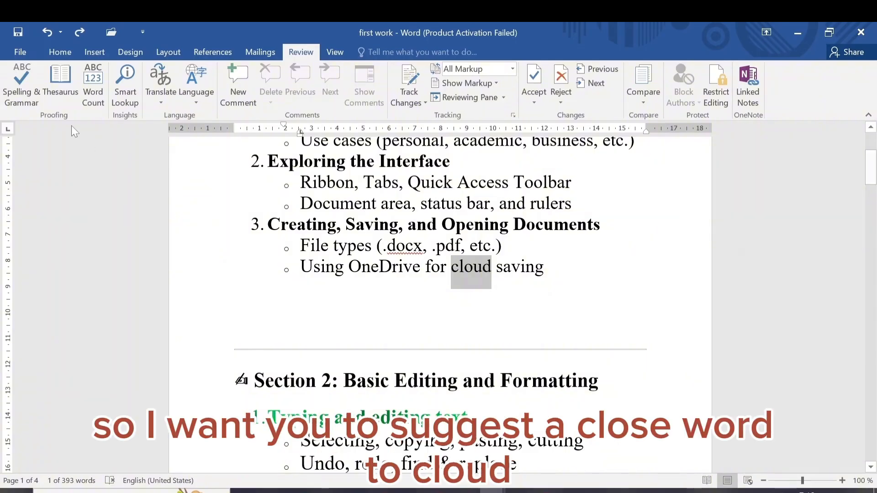
left_click(56, 81)
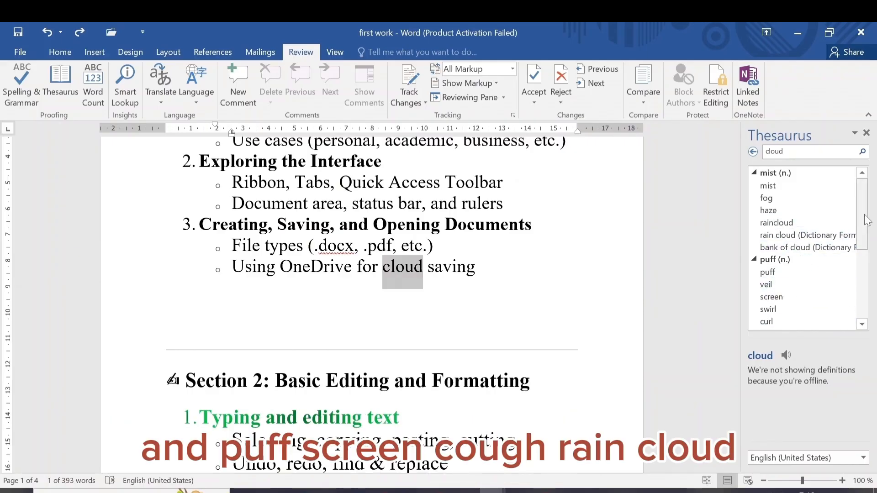
left_click_drag(867, 220, 873, 279)
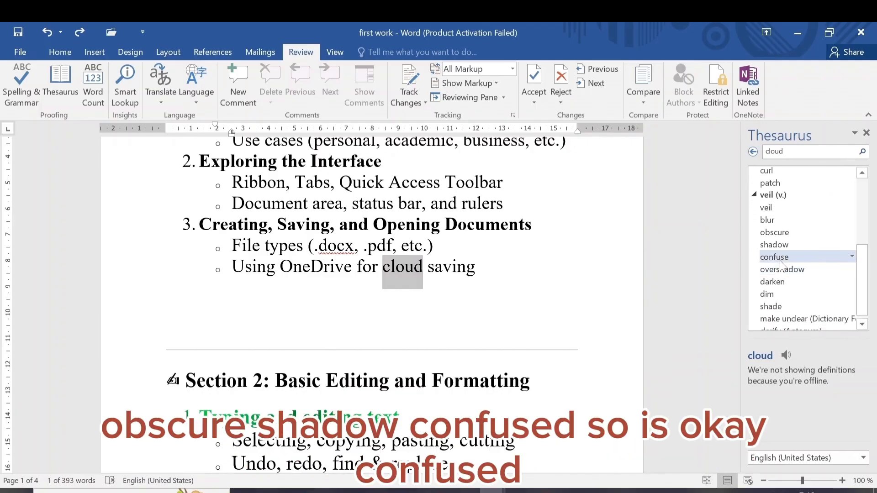
scroll(866, 294, "up", 4)
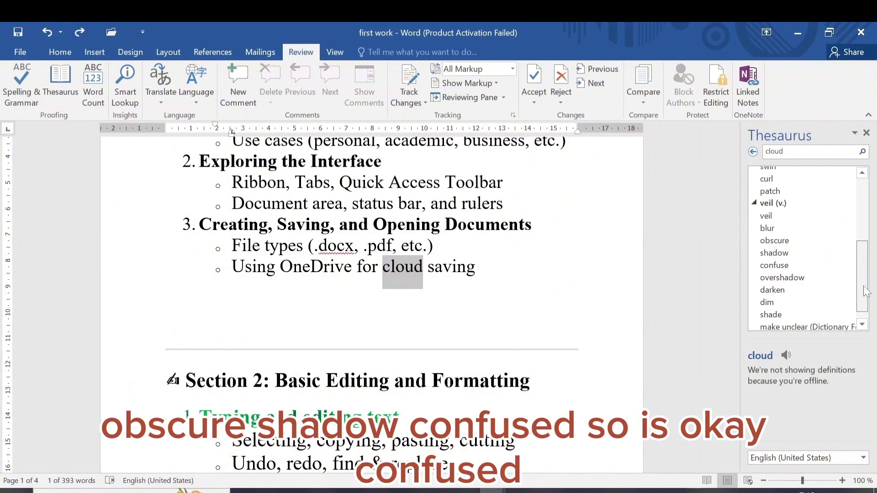
scroll(866, 288, "down", 3)
scroll(867, 287, "down", 1)
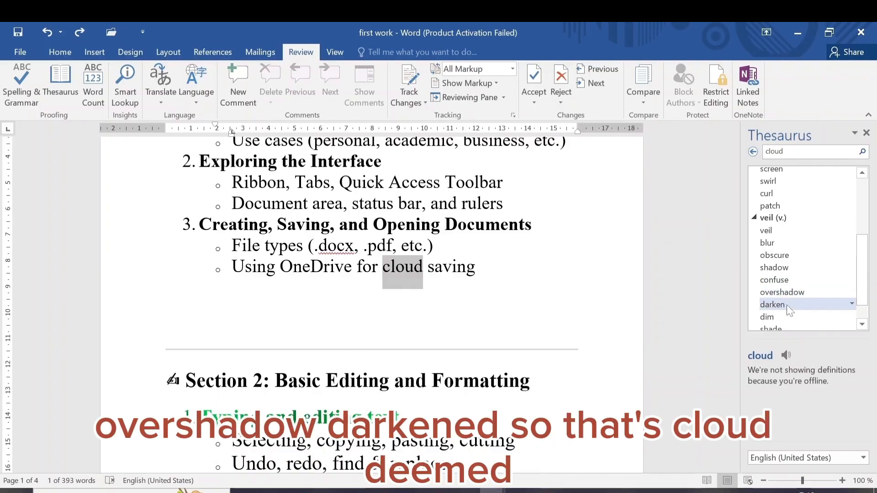
scroll(866, 289, "down", 1)
scroll(867, 289, "down", 2)
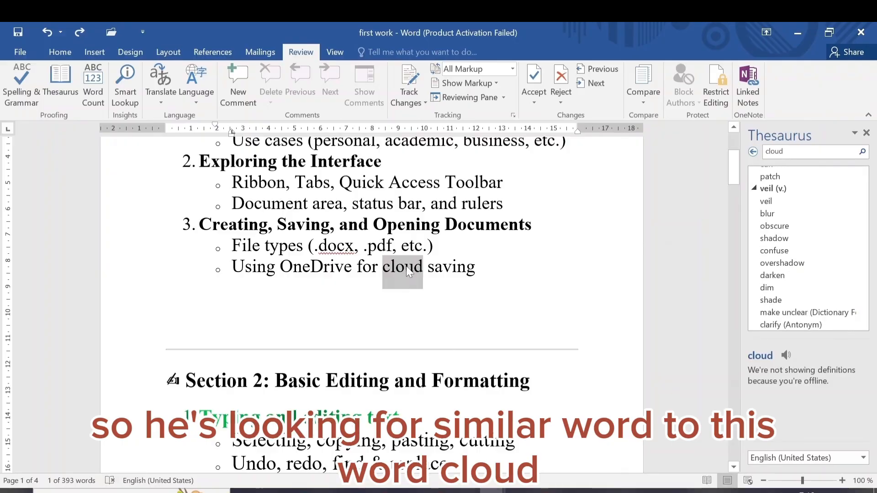
left_click(866, 133)
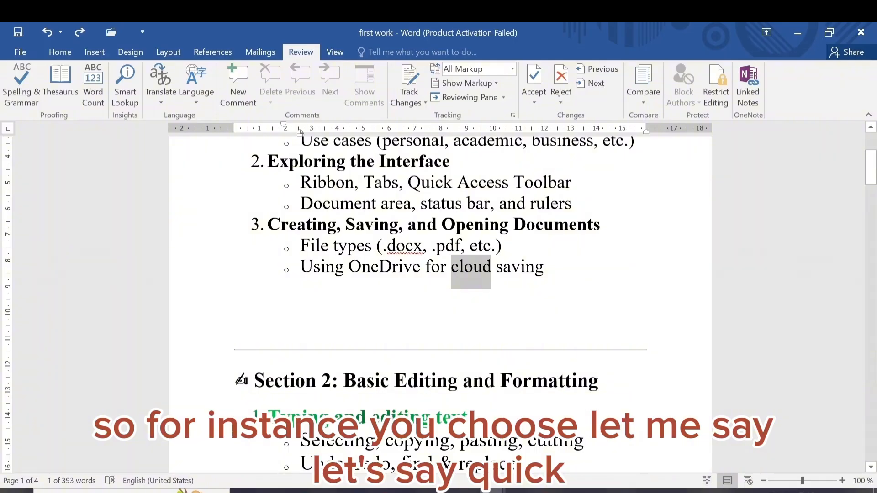
Step: Look up synonyms for "Quick" in the Quick Access Toolbar line with the Thesaurus, browse the suggestions and close it
left_click_drag(452, 182, 408, 183)
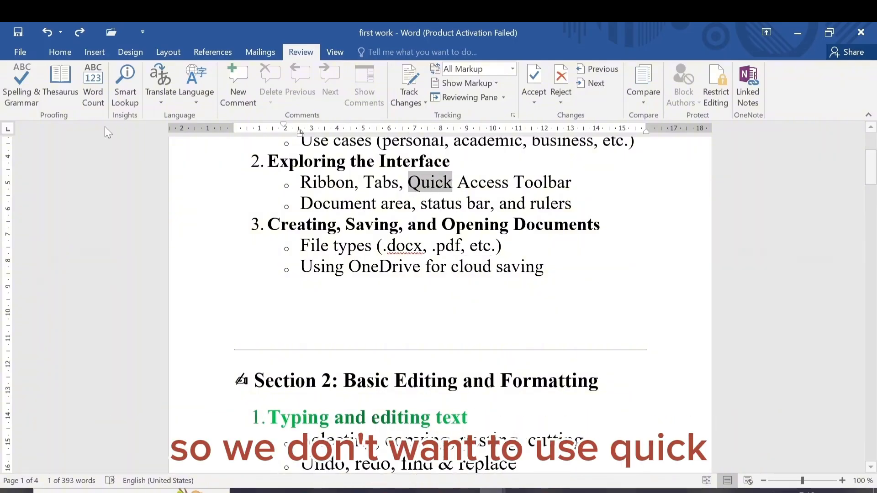
left_click(59, 79)
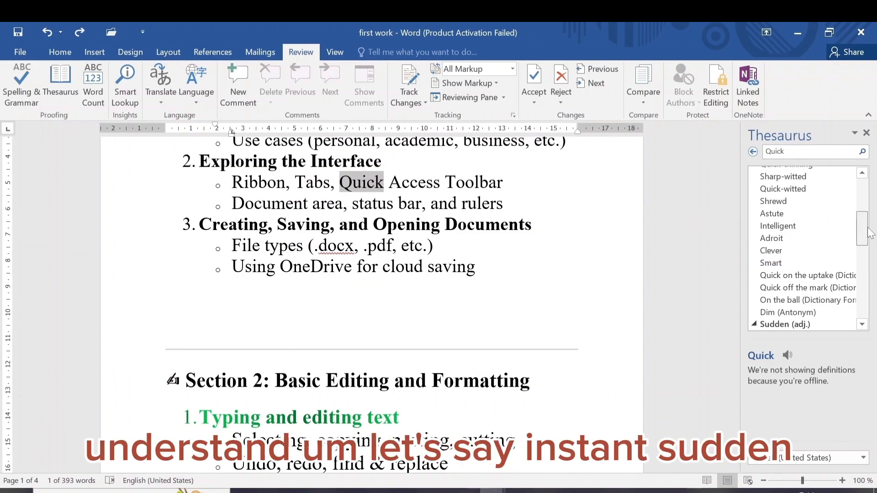
left_click_drag(869, 233, 872, 258)
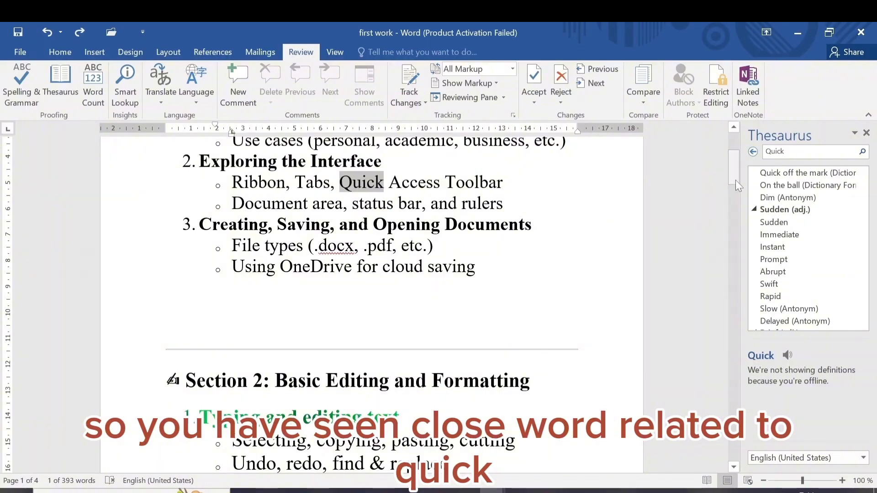
left_click_drag(735, 173, 733, 146)
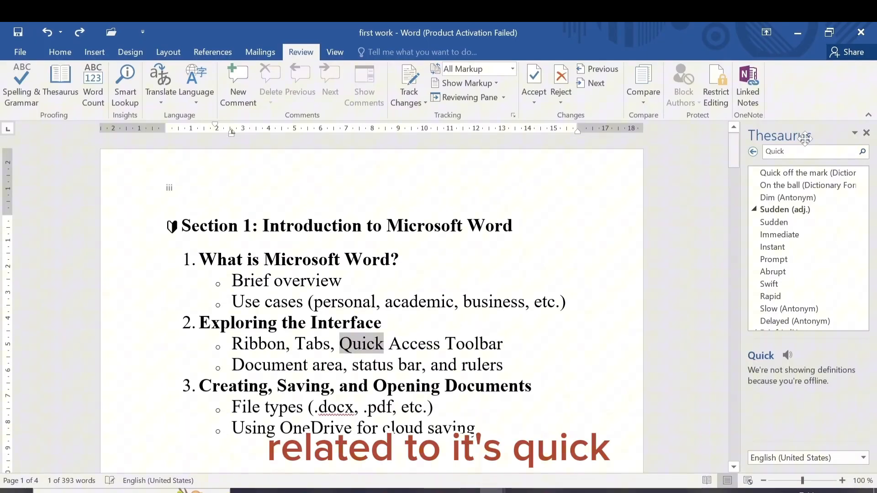
left_click(866, 133)
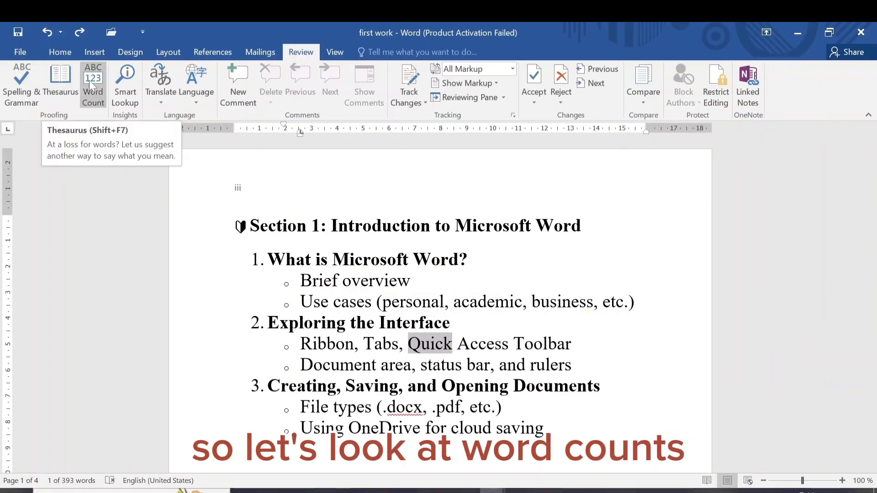
Step: Check the word count statistics for the whole document, including characters with and without spaces
left_click(376, 192)
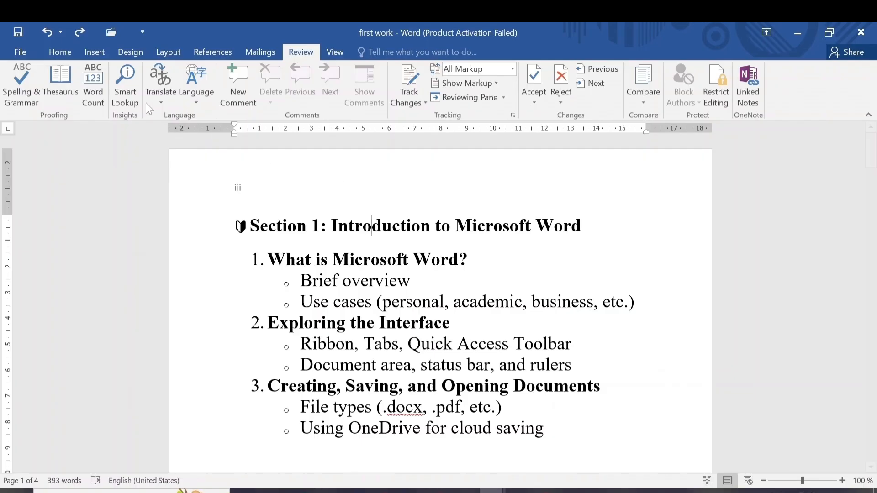
left_click(93, 89)
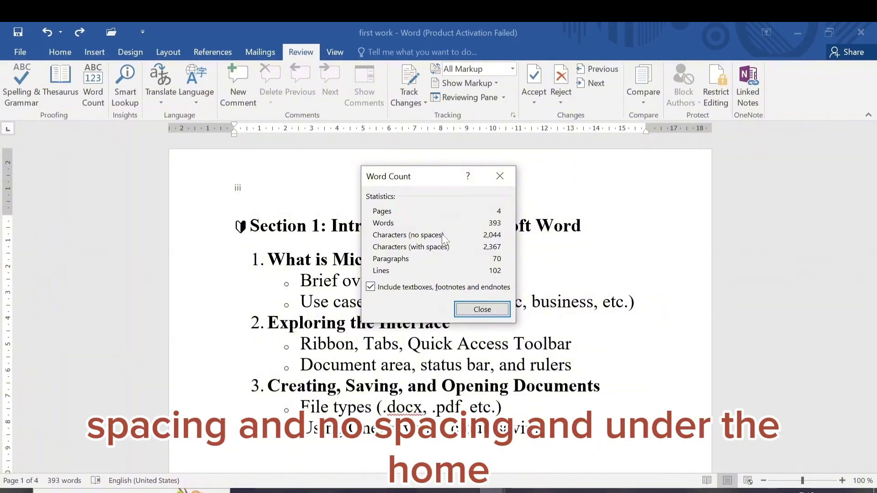
left_click(64, 52)
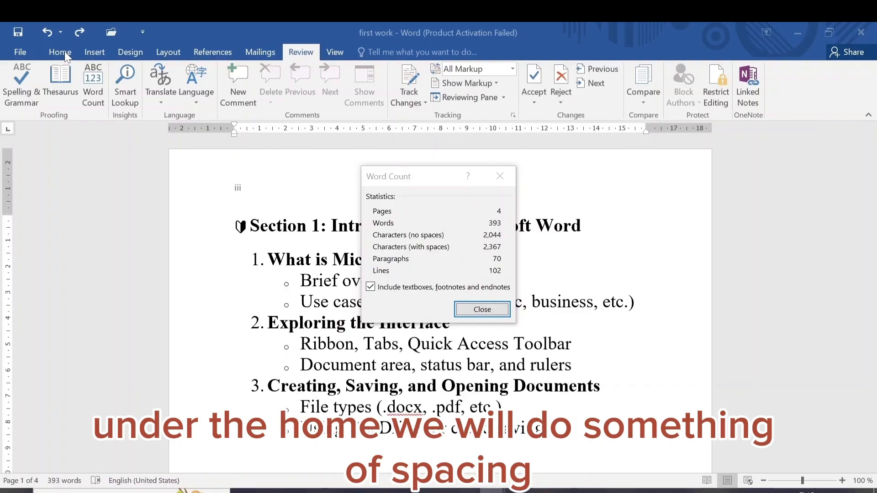
left_click(487, 309)
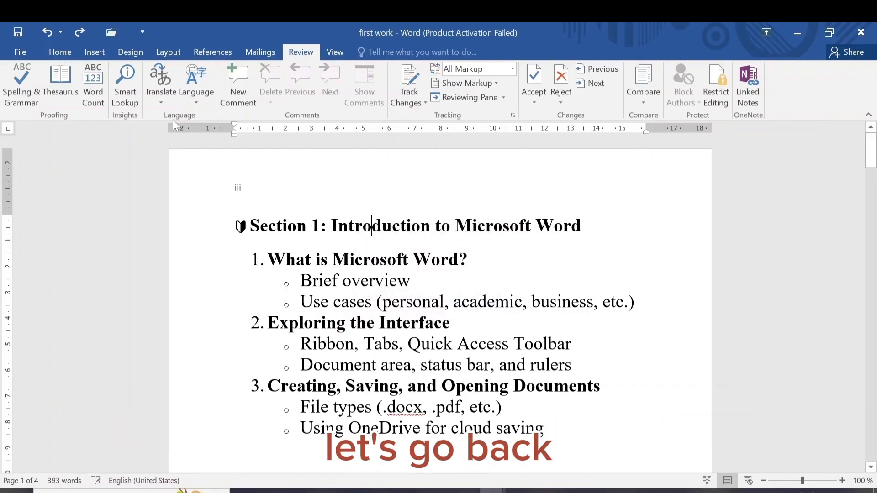
left_click(60, 50)
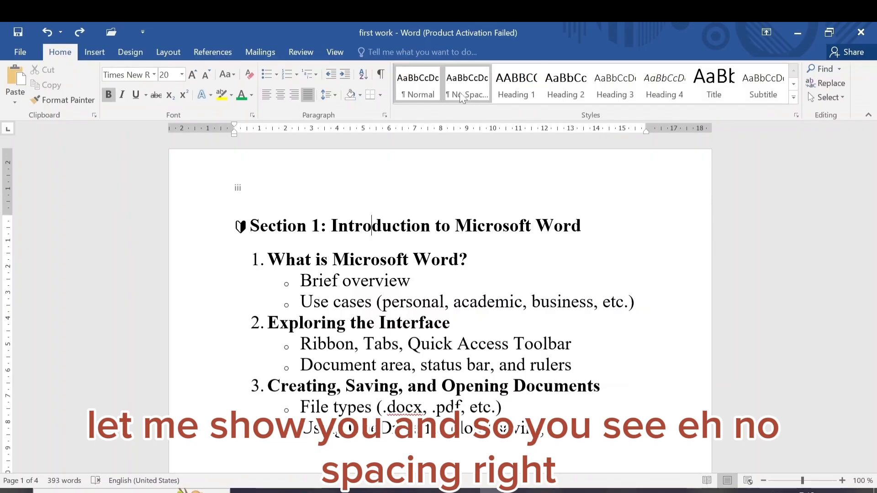
left_click(480, 91)
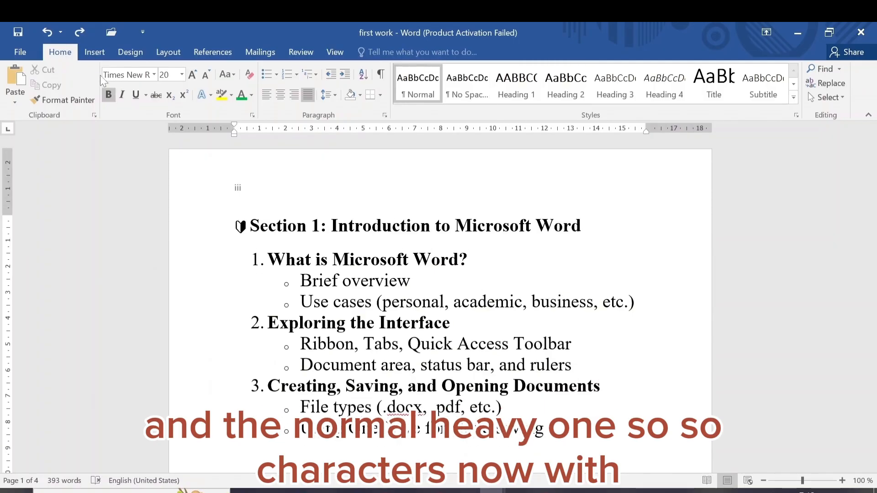
Step: Reopen the Word Count statistics to read the character, paragraph and line counts, and close them
left_click(301, 53)
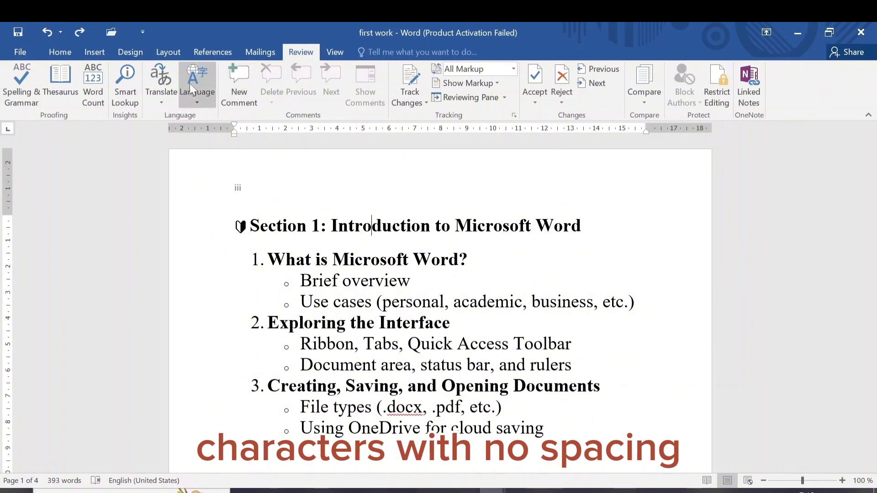
left_click(93, 85)
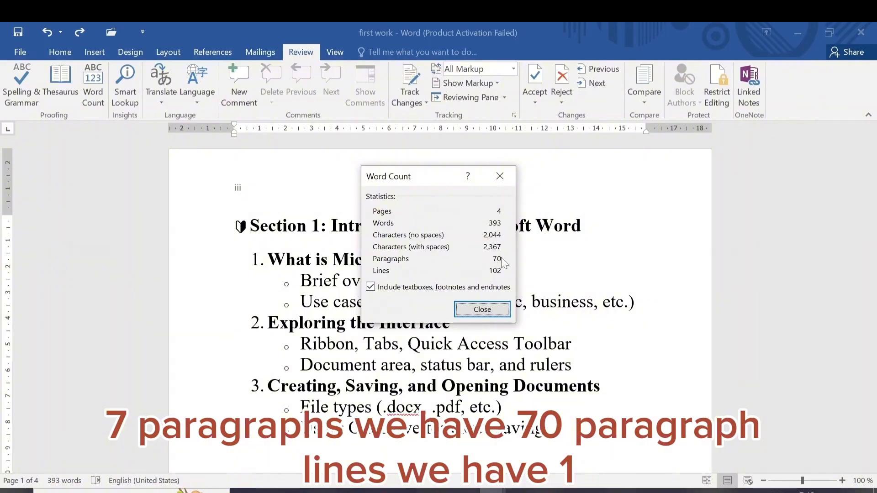
left_click(482, 309)
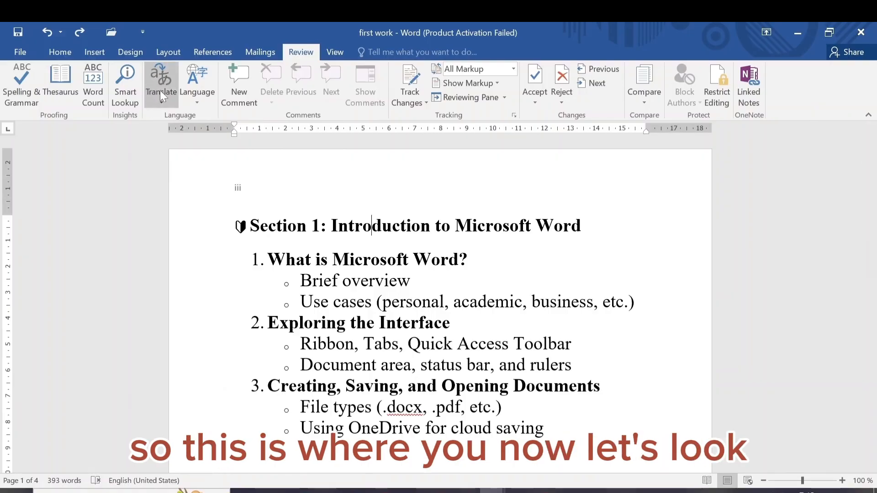
Step: Browse the list of available proofing languages and cancel without changing the language
left_click(196, 100)
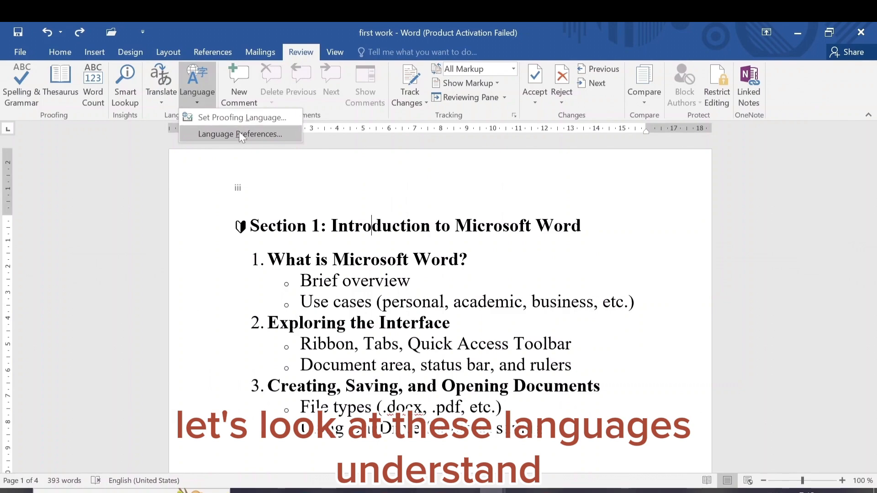
left_click(242, 118)
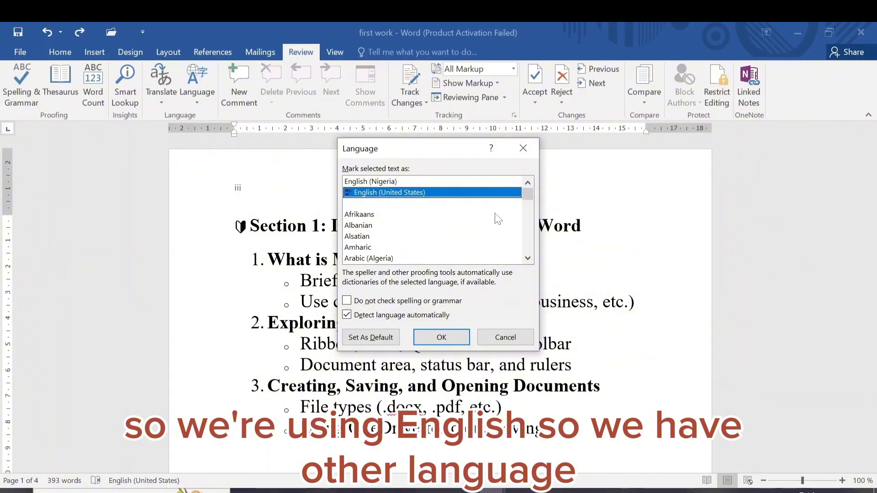
left_click(528, 258)
double_click(528, 259)
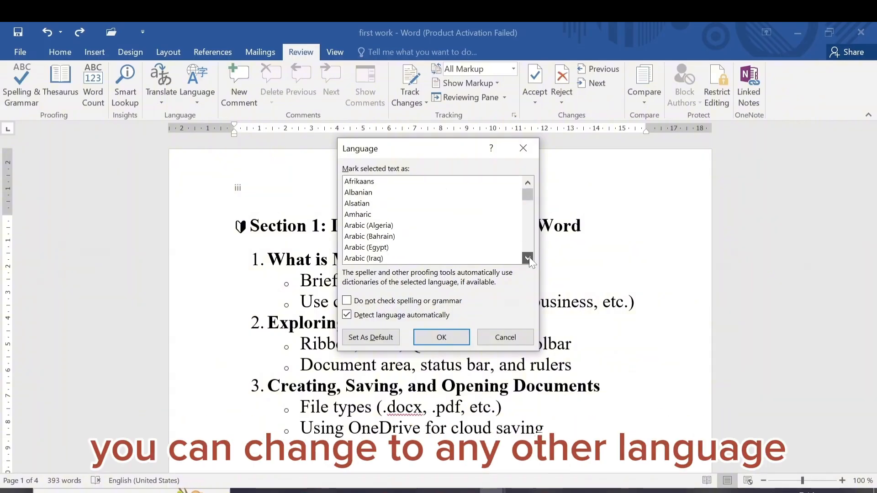
left_click(527, 259)
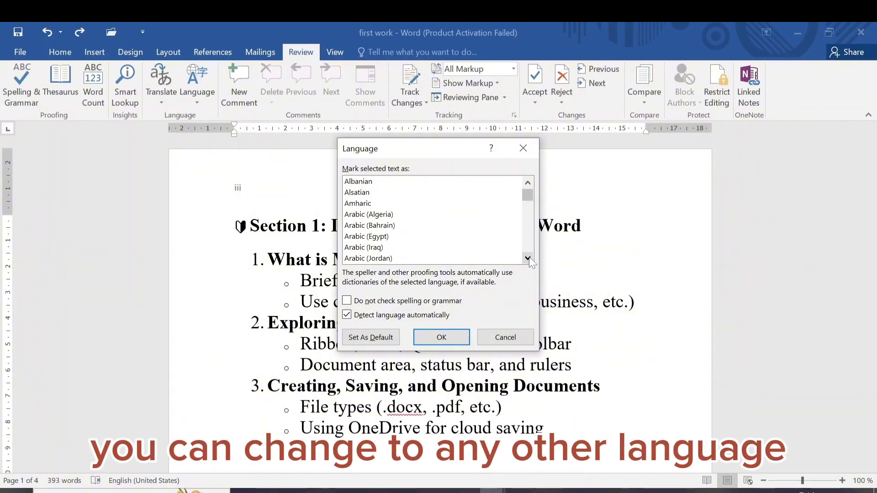
left_click(500, 338)
Step: Open the Office language preferences and view the Proofing options for spelling and grammar correction
left_click(201, 102)
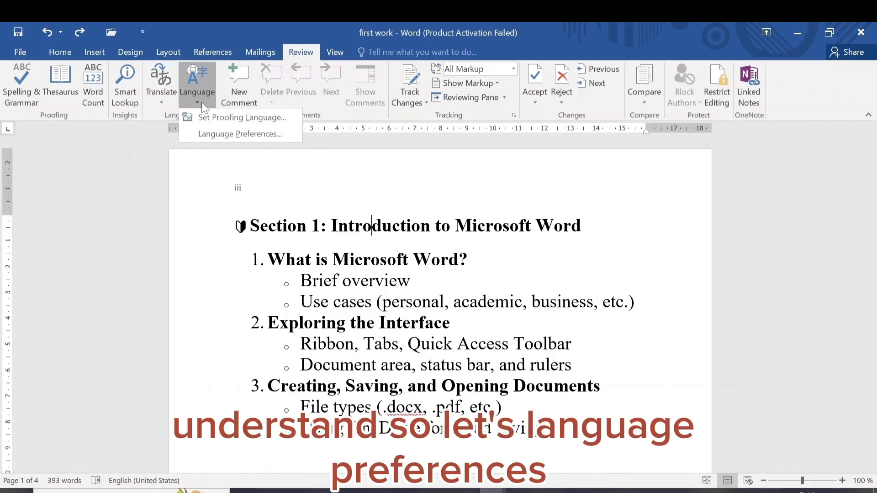
left_click(235, 136)
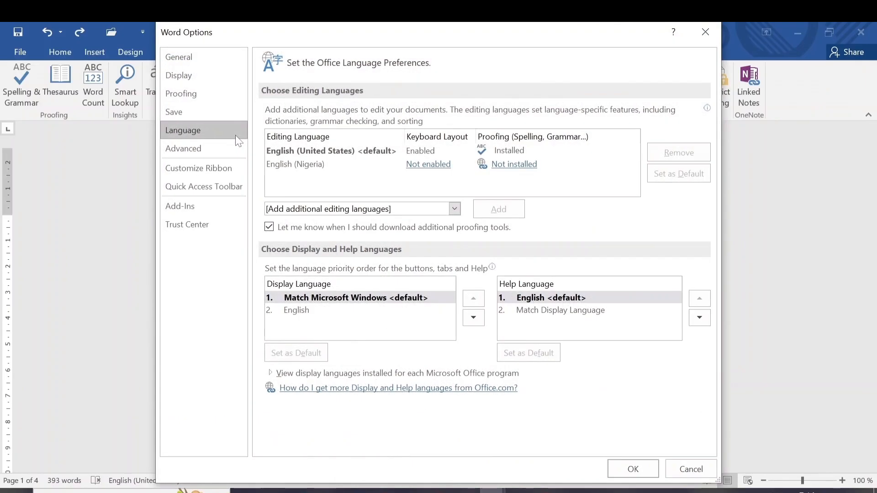
left_click(201, 95)
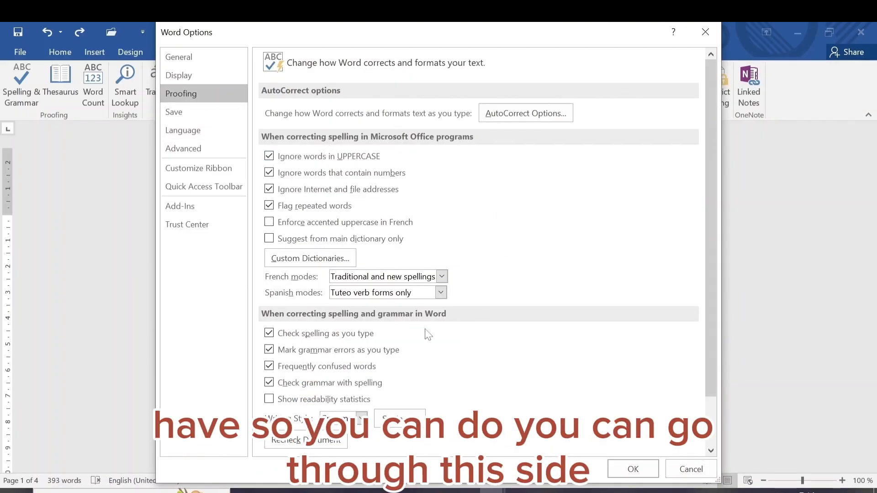
Step: View the editing languages, Advanced and Customize Ribbon options, cancel them, and revisit the language choices without changing anything
left_click(197, 131)
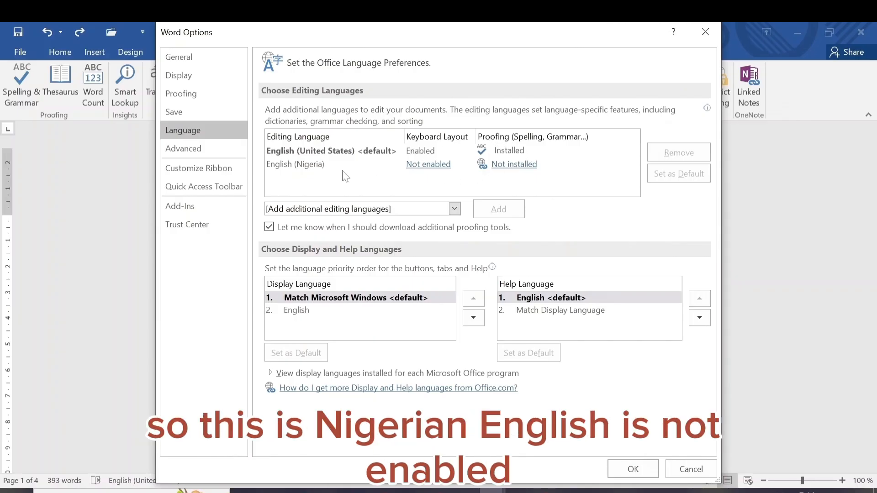
left_click(314, 167)
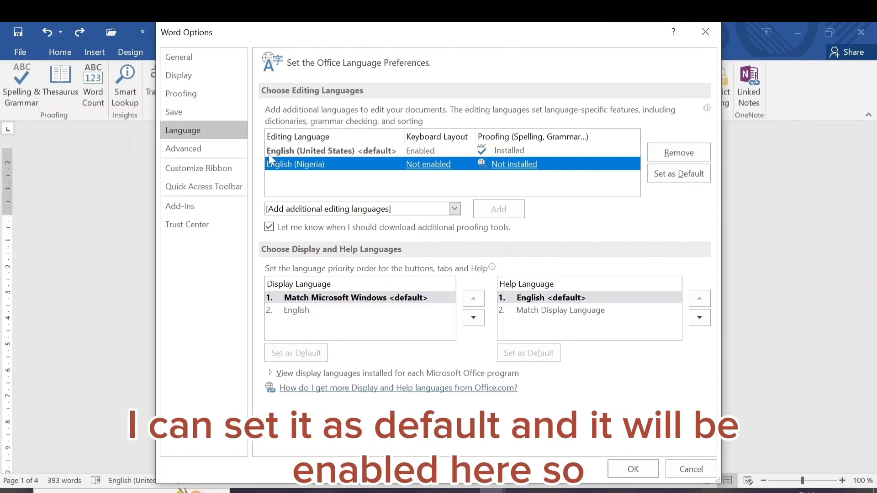
left_click(318, 151)
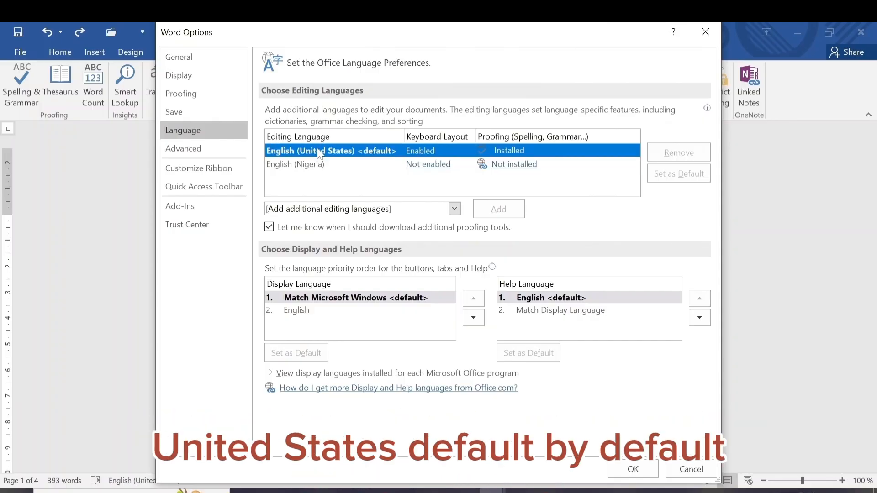
left_click(213, 149)
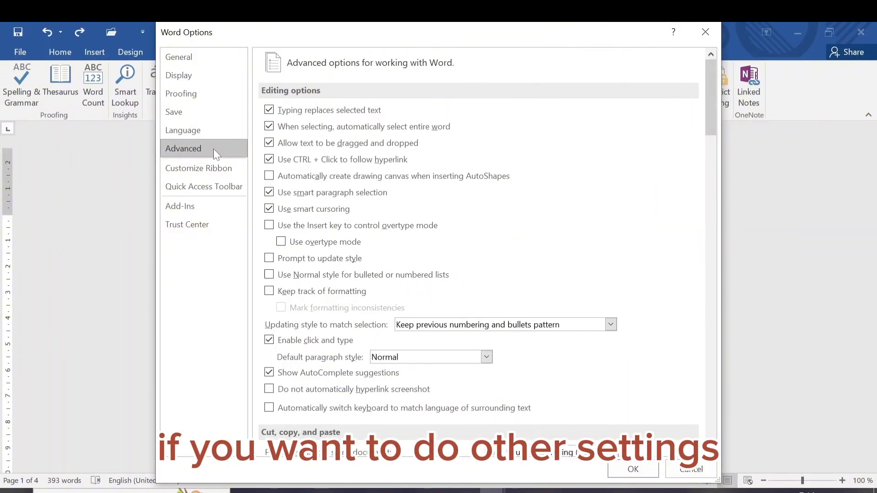
left_click(213, 166)
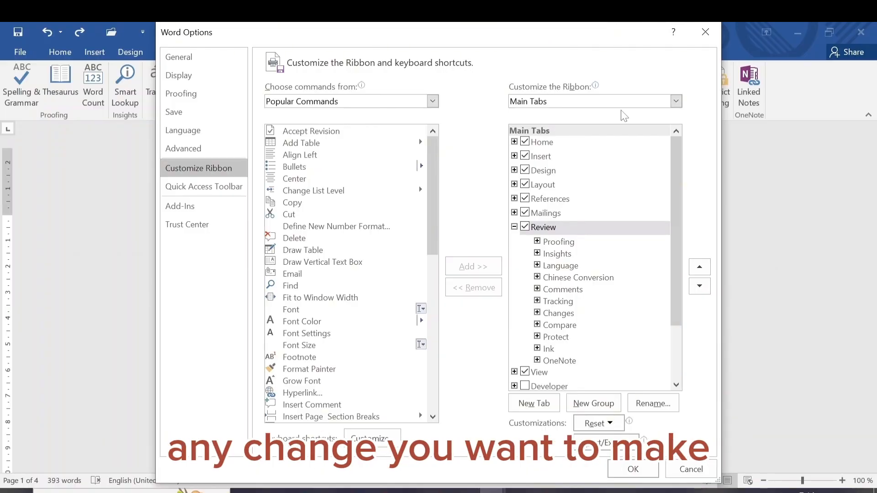
left_click(692, 471)
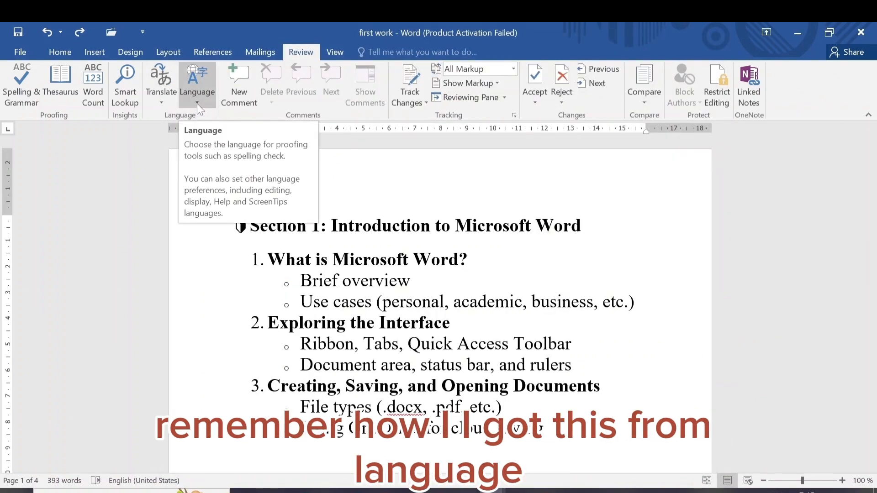
left_click(196, 103)
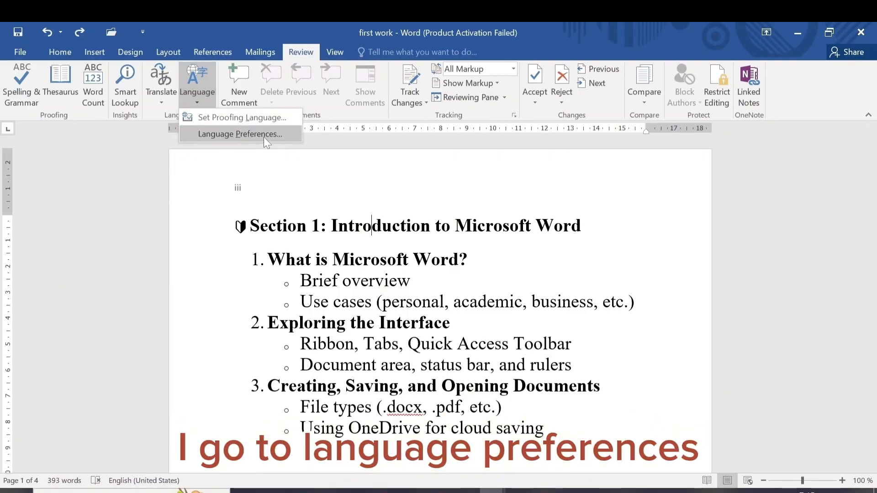
left_click(282, 166)
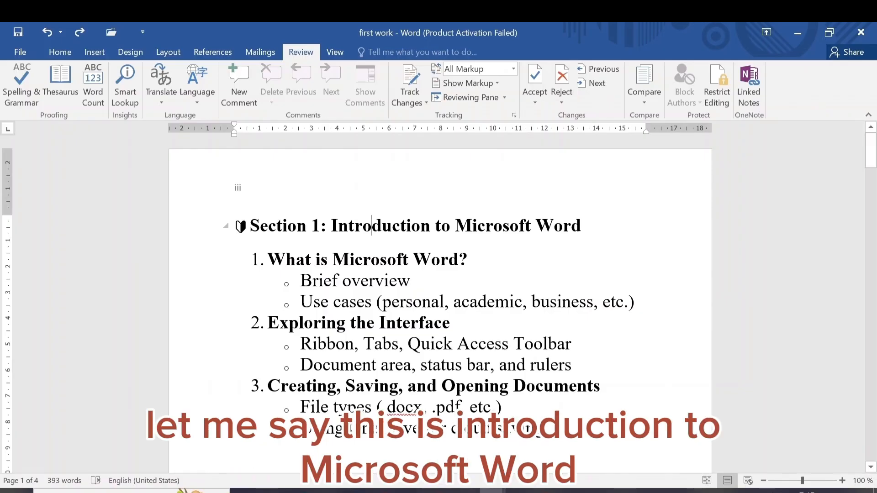
Step: Attach the comment "Here I explained how to use Microsoft word." to "Introduction to Microsoft Word" in the Section 1 heading and start an empty reply
left_click_drag(581, 227, 332, 226)
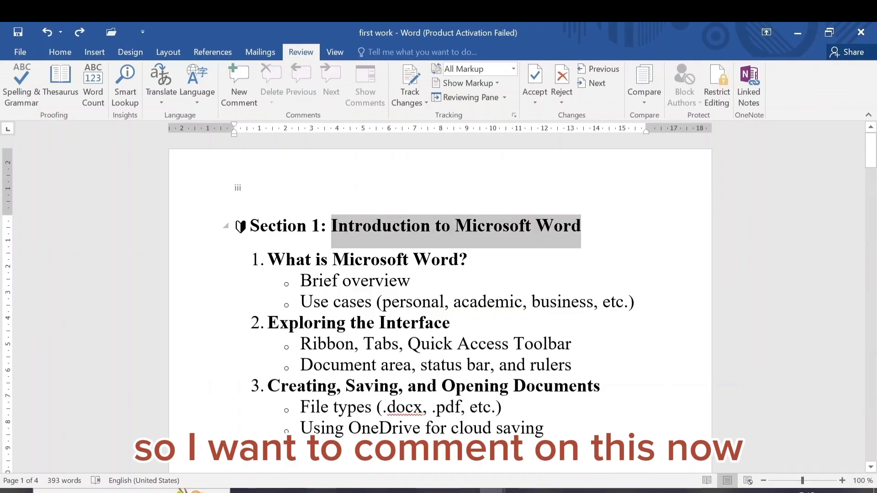
left_click(236, 94)
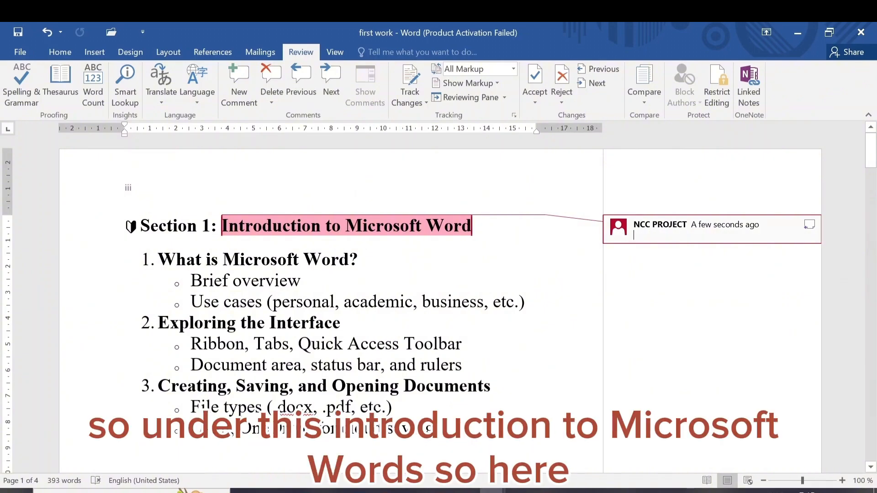
type("Her")
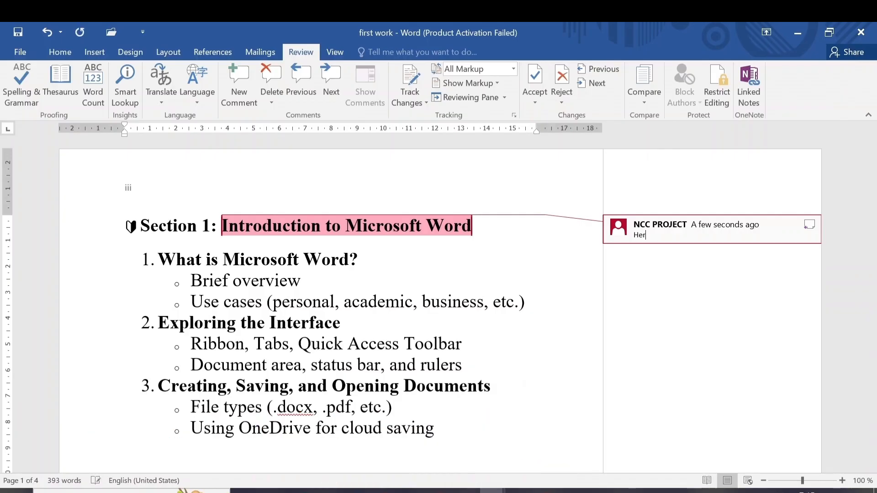
type("e i")
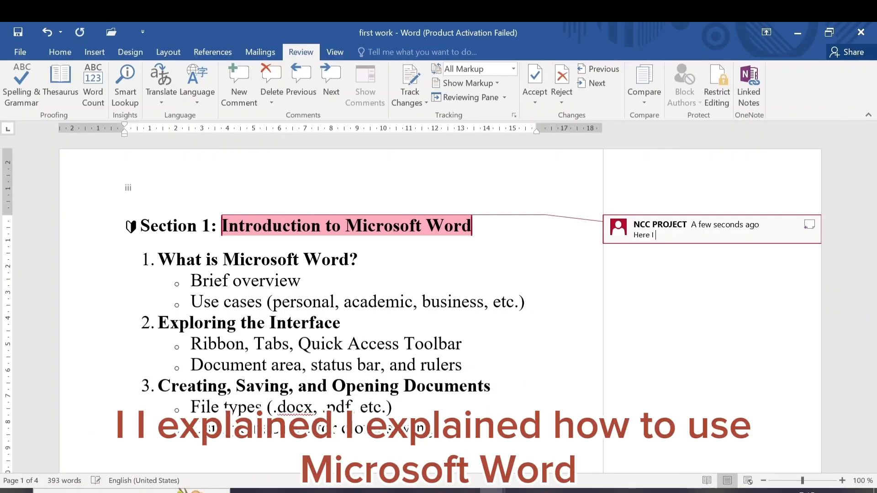
type(" explained ")
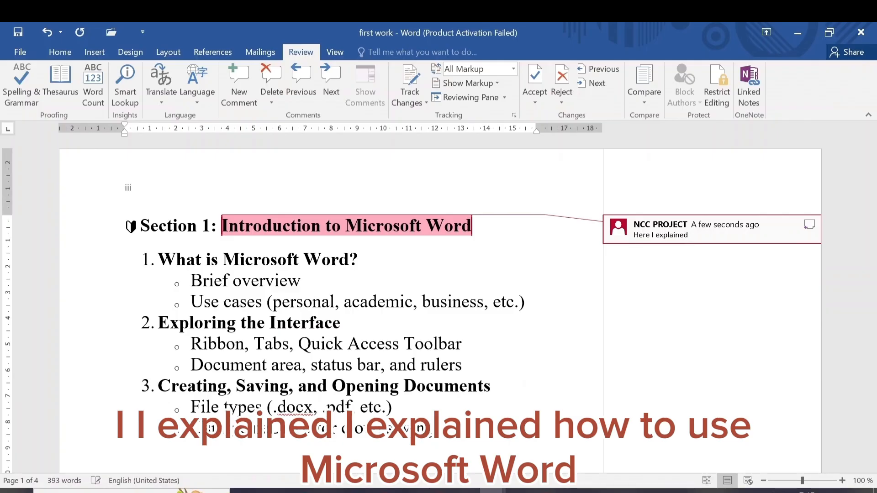
type("how to use micro")
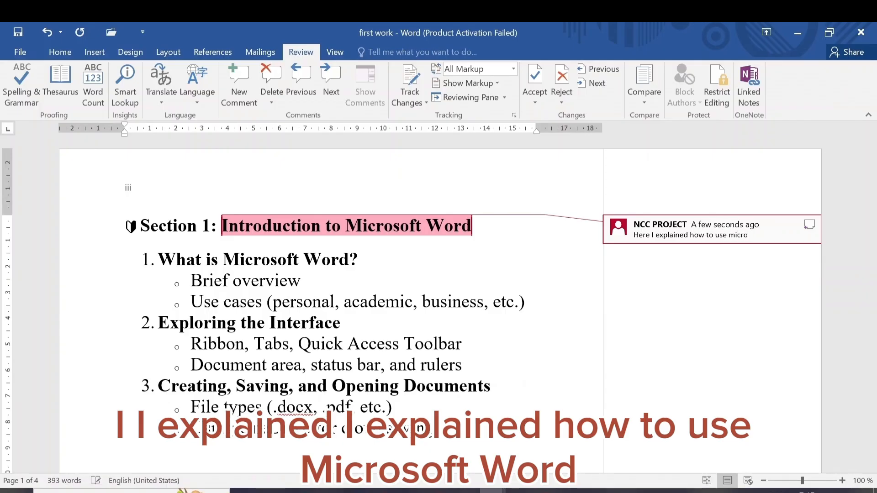
type("soft word")
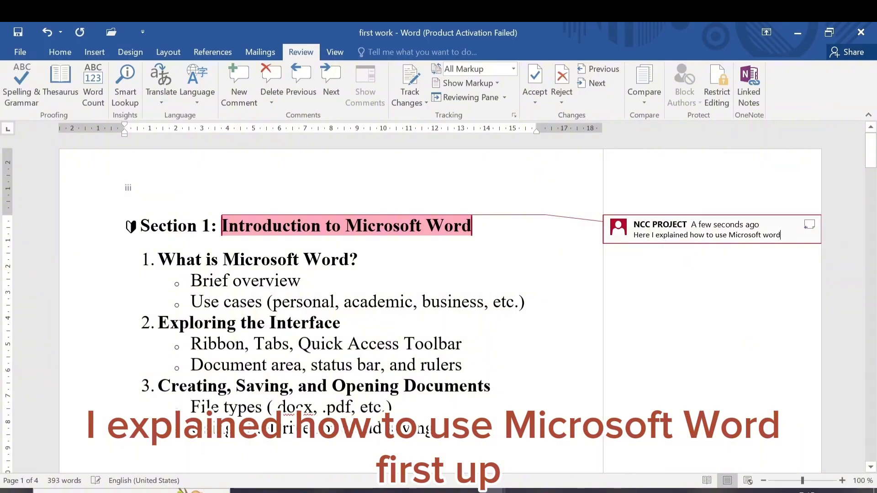
type(".")
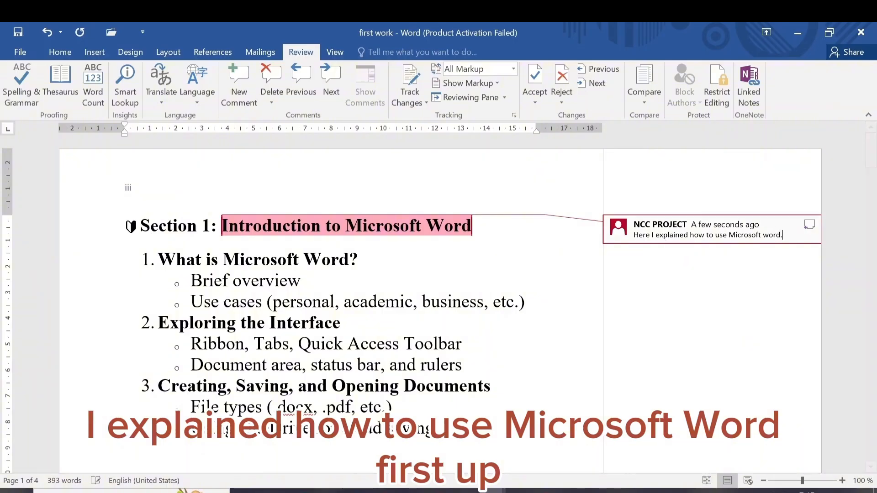
left_click(546, 244)
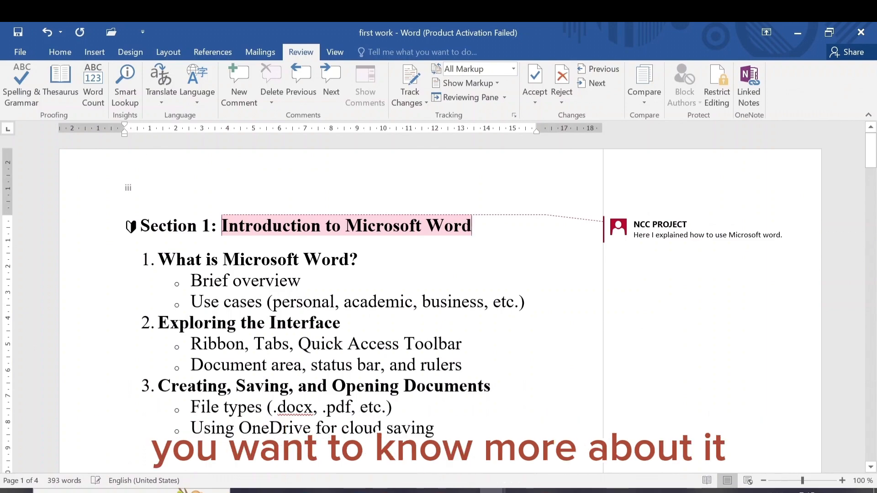
mouse_move(712, 229)
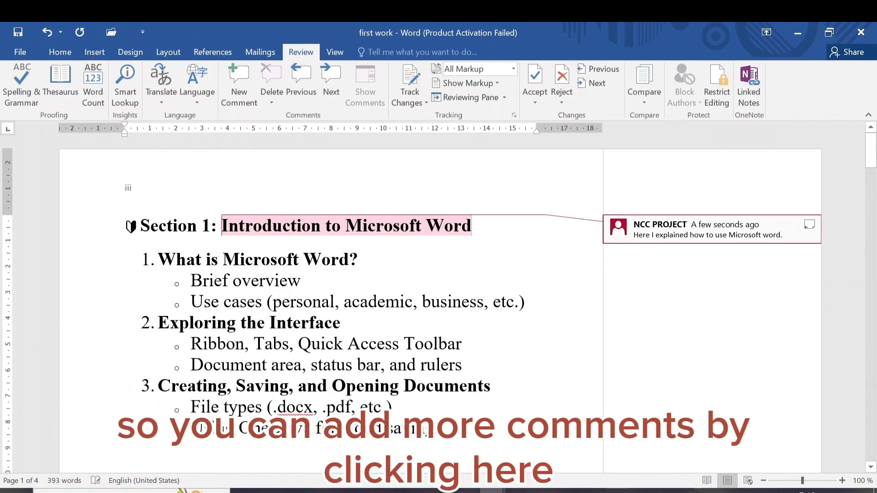
left_click(809, 225)
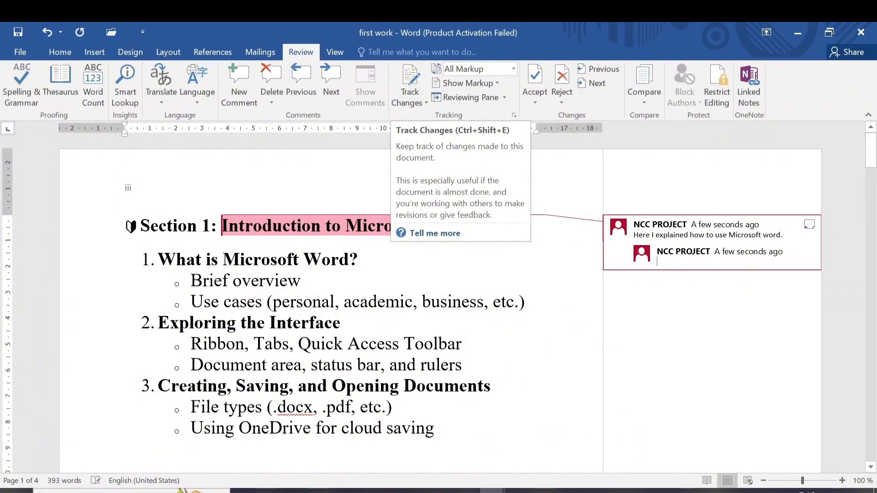
Step: Delete "Word?" from the list item "What is Microsoft Word?" and undo the deletion
left_click_drag(358, 260, 222, 259)
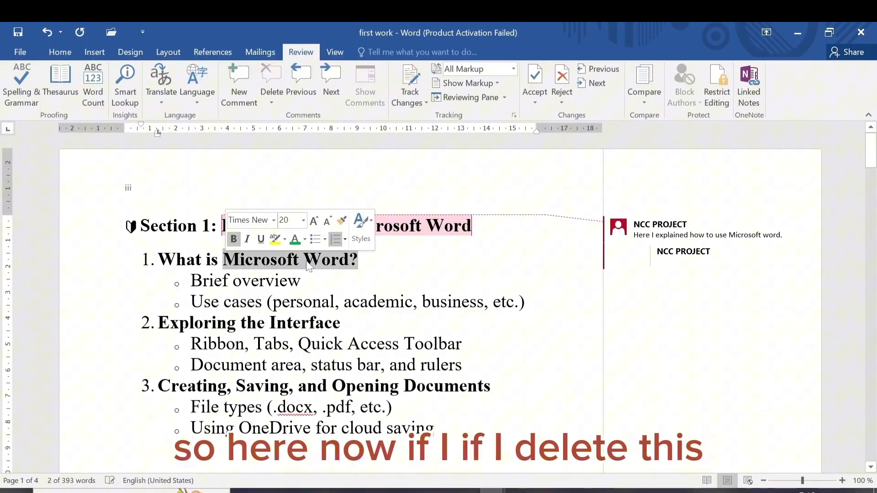
left_click(358, 259)
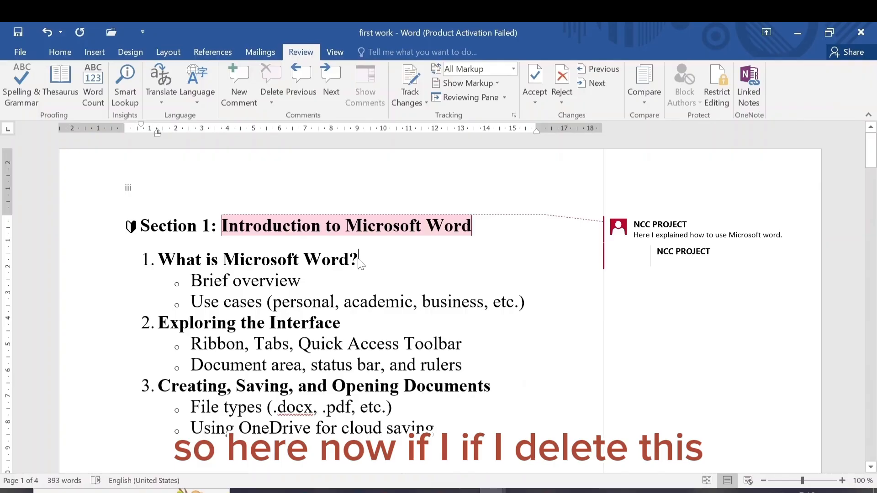
key("BackSpace")
key("BackSpace")
key("BackSpace")
key("BackSpace")
key("BackSpace")
key("BackSpace")
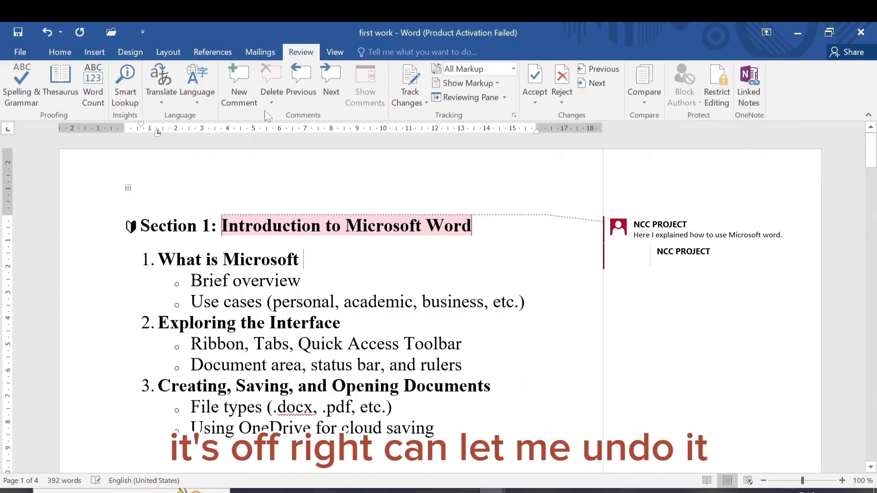
left_click(47, 32)
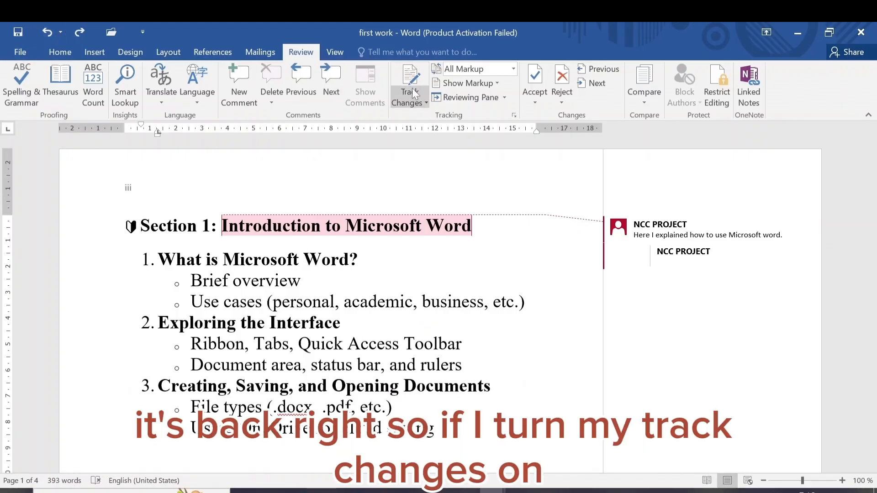
Step: With Track Changes turned on, replace "Word?" with "wrong" in the first numbered item and try to accept the change
left_click(411, 102)
left_click(427, 116)
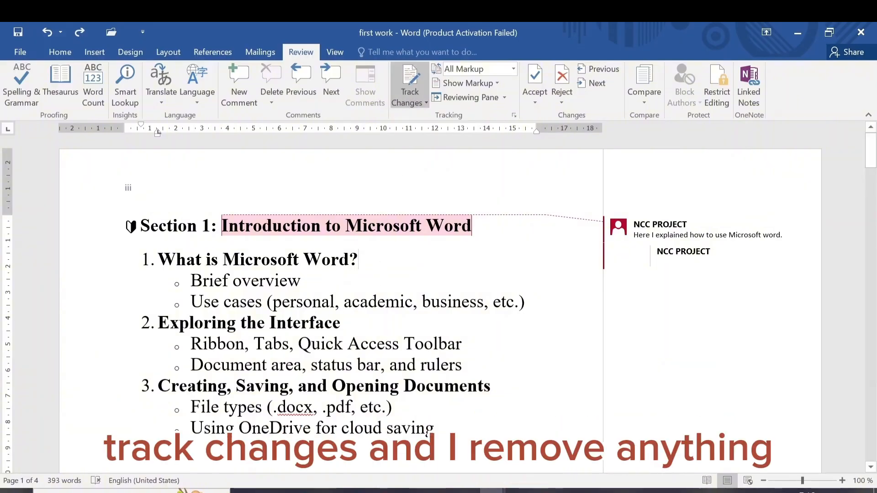
key("BackSpace")
key("BackSpace")
key("BackSpace")
key("BackSpace")
key("BackSpace")
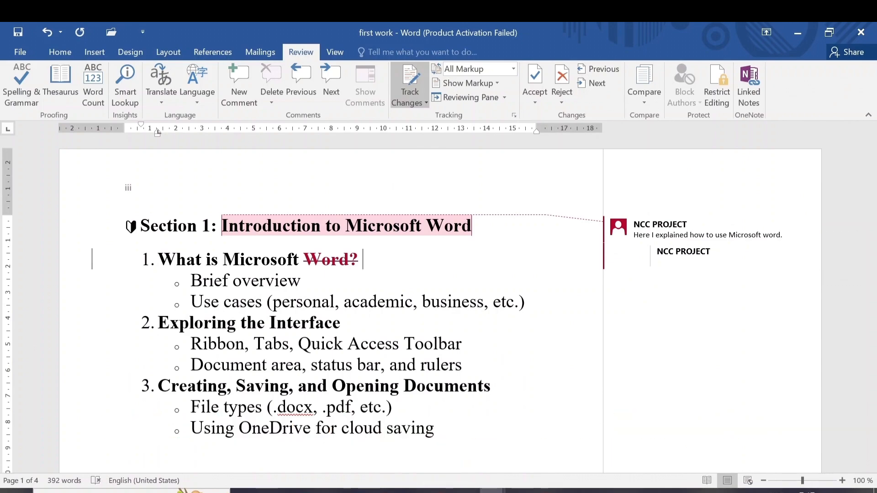
type("w")
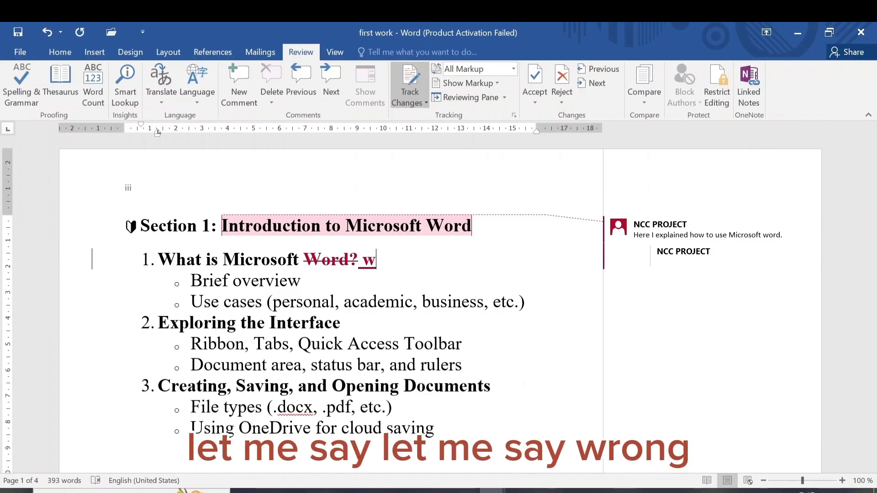
type("rong")
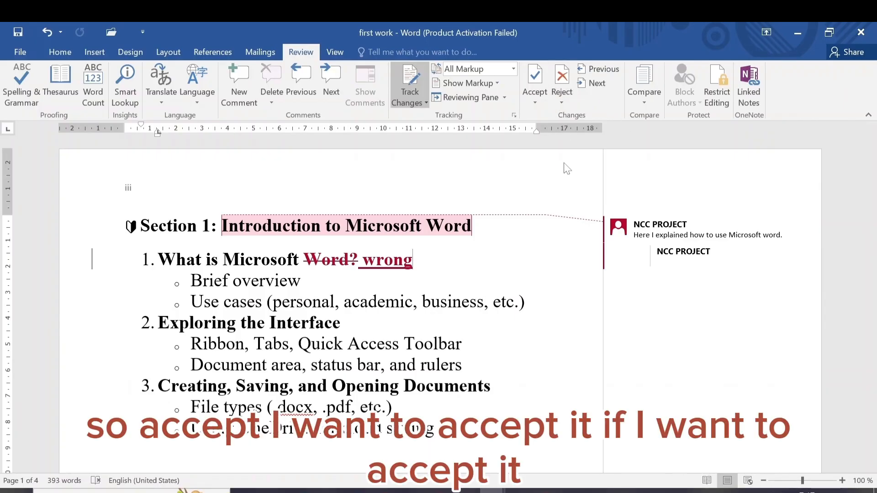
left_click(541, 75)
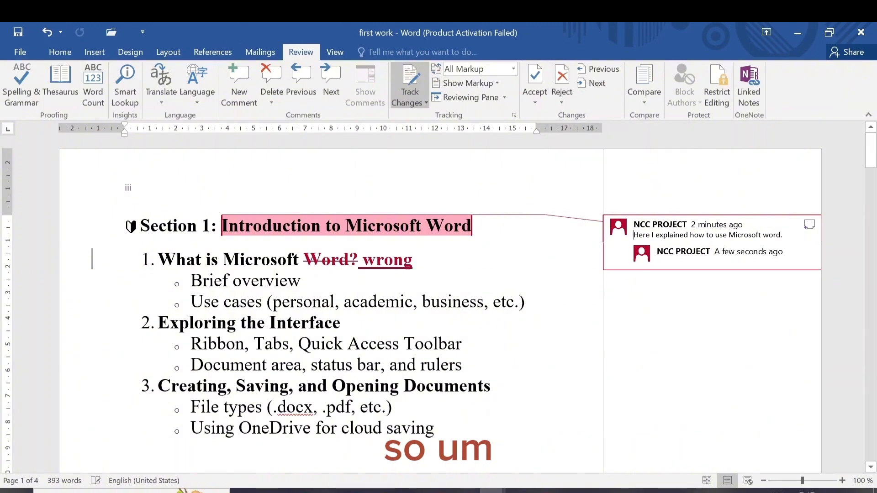
Step: Review the document's outline from Section 6 to Section 8 and return to Section 7: References and Citations
left_click_drag(870, 153, 874, 352)
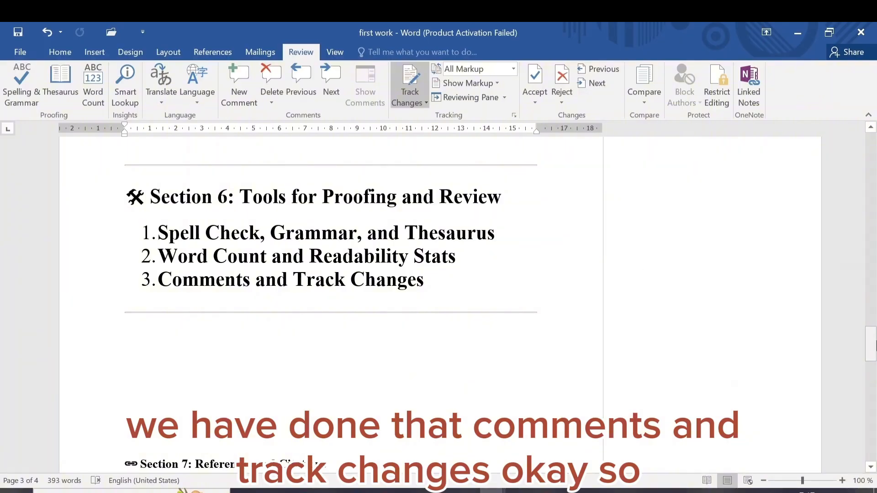
left_click_drag(873, 346, 872, 384)
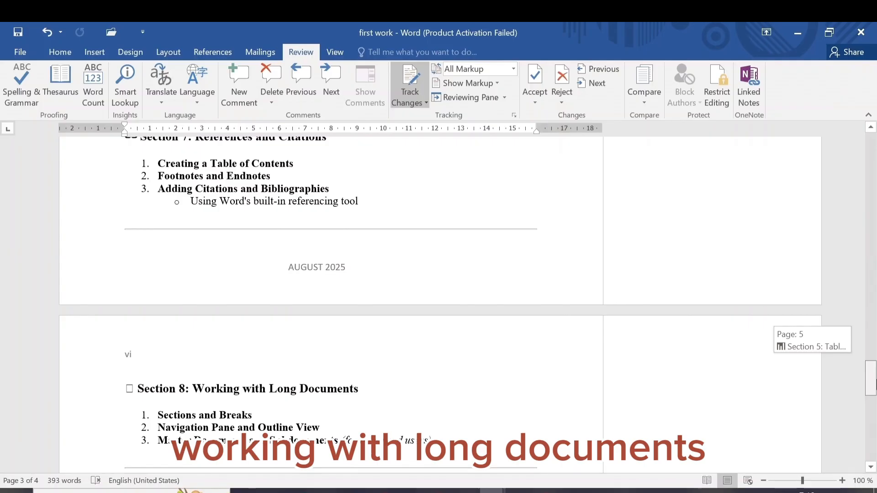
left_click_drag(873, 383, 873, 371)
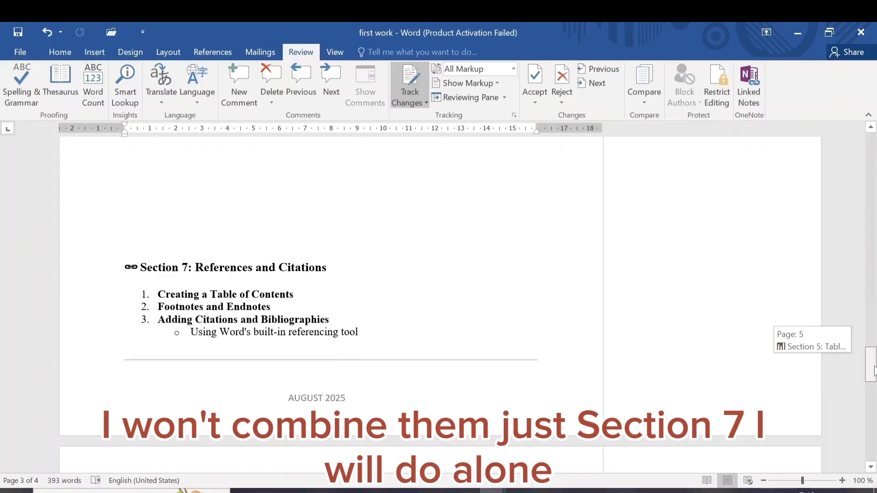